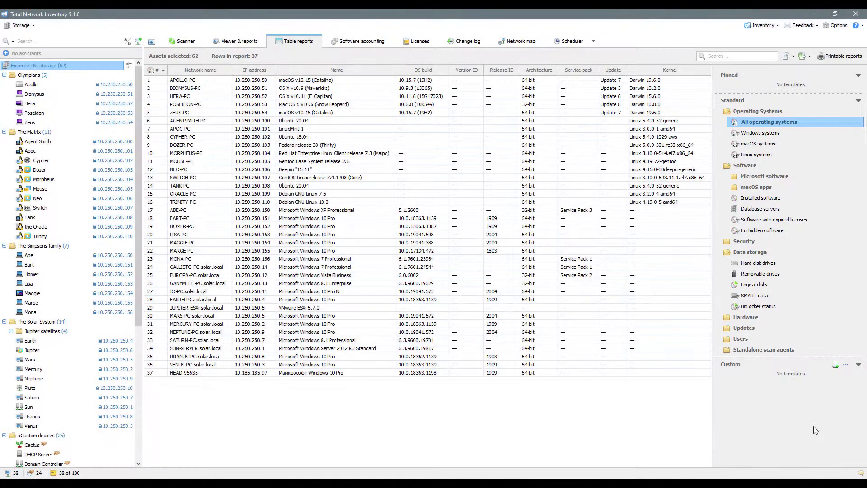
Switch the table report to the Logical disks template and scroll through its 105 drive rows
left_click(752, 264)
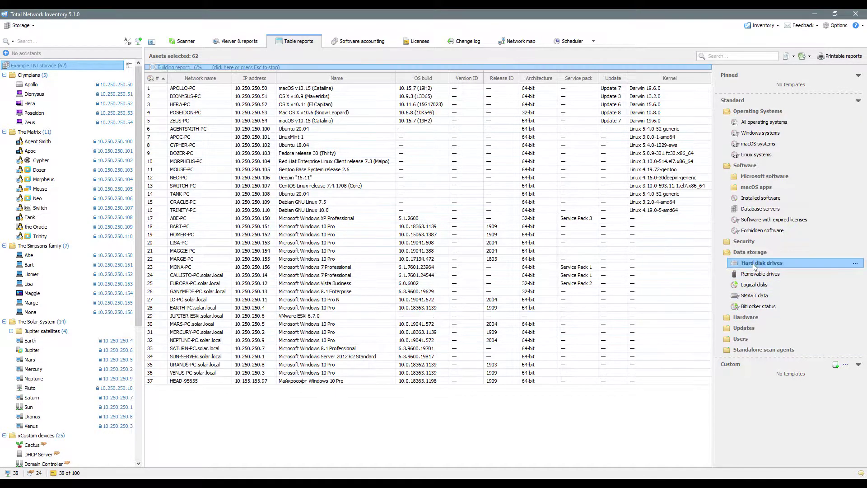
left_click(754, 273)
left_click(754, 285)
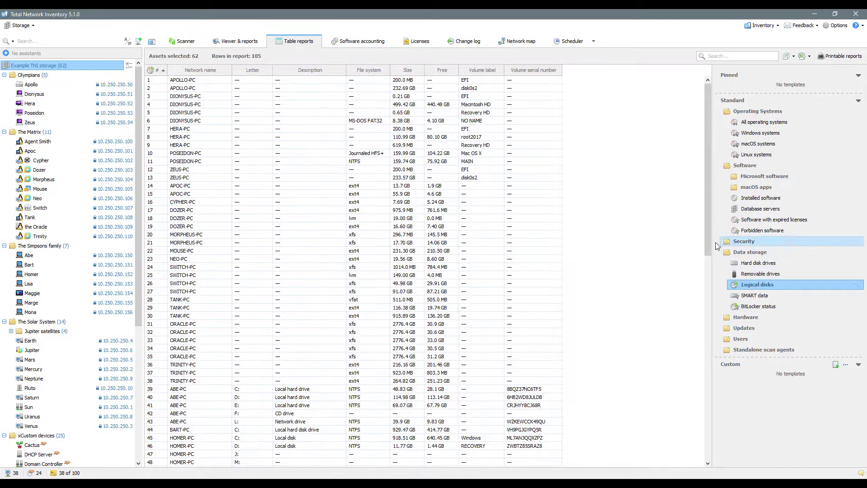
scroll(717, 246, "down", 19)
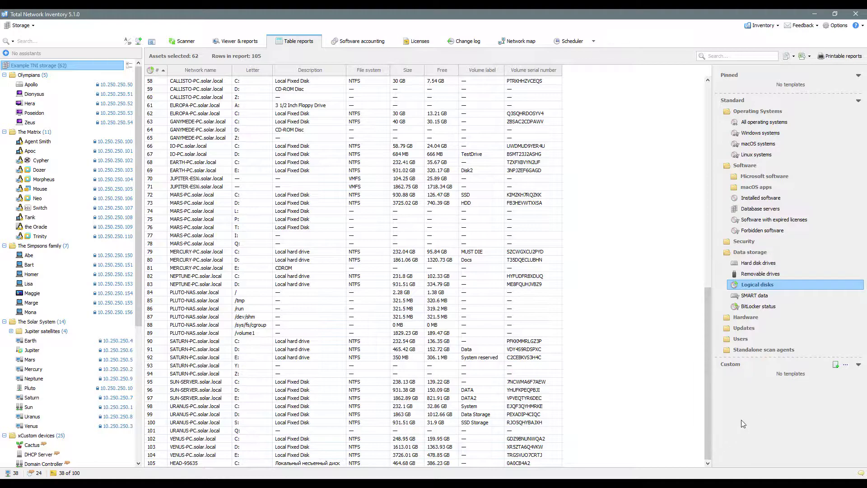
Enable asset checkboxes, uncheck all, and refresh the report for the Olympians group only
left_click(129, 65)
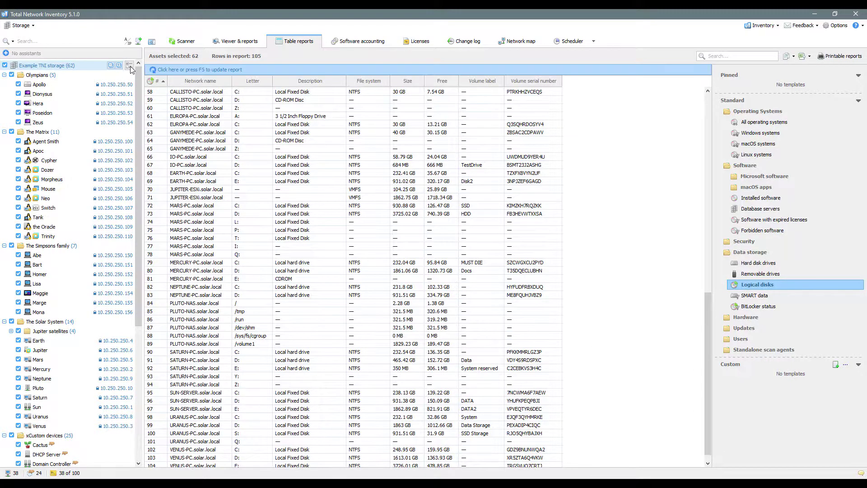
left_click(5, 66)
left_click(12, 75)
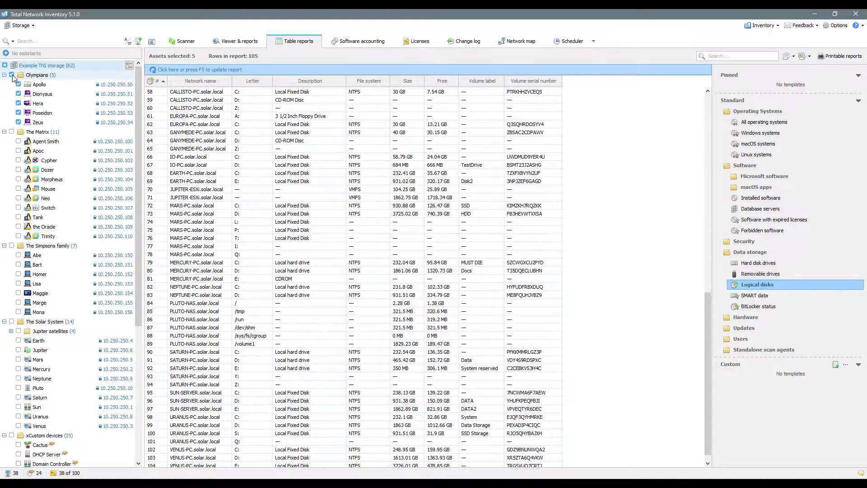
key("F5")
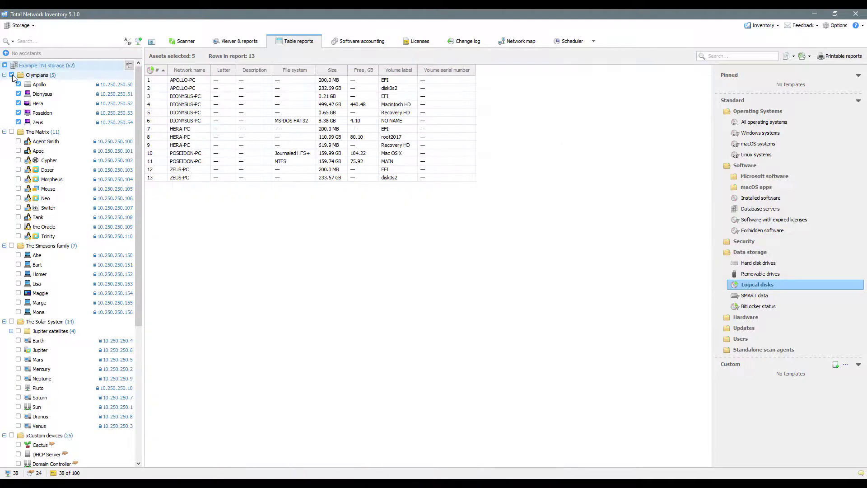
Add Cypher, Dozer and Neo to the selection and refresh the report
left_click(18, 160)
left_click(18, 170)
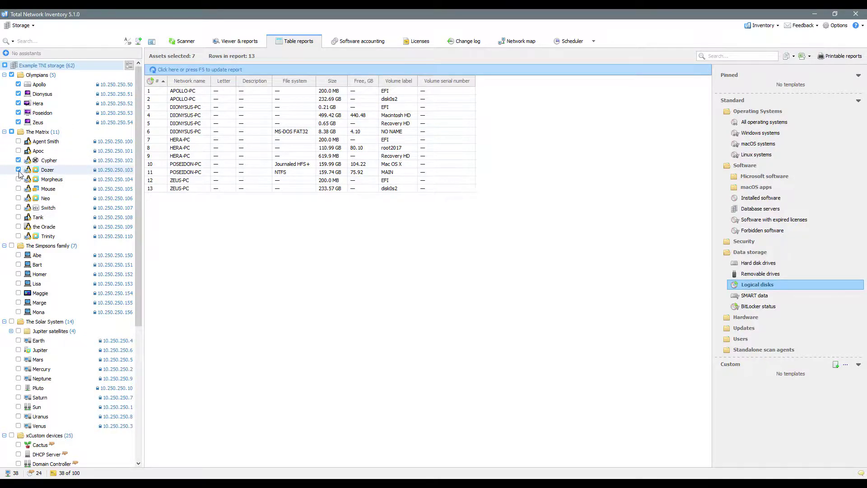
left_click(18, 199)
key("F5")
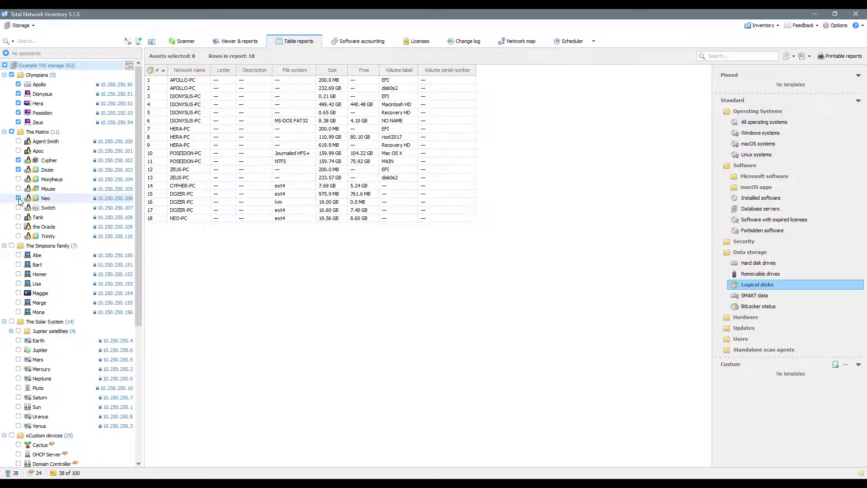
Report on the whole Example TNI storage and sort ascending by Network name
left_click(127, 66)
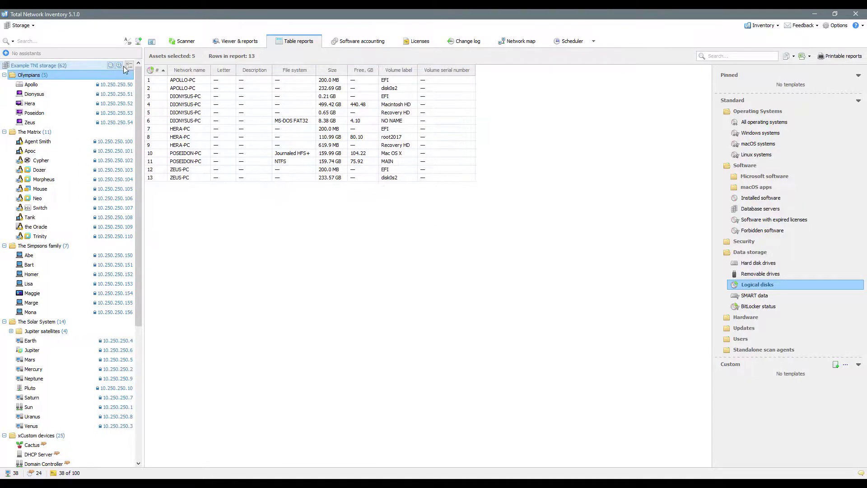
left_click(45, 65)
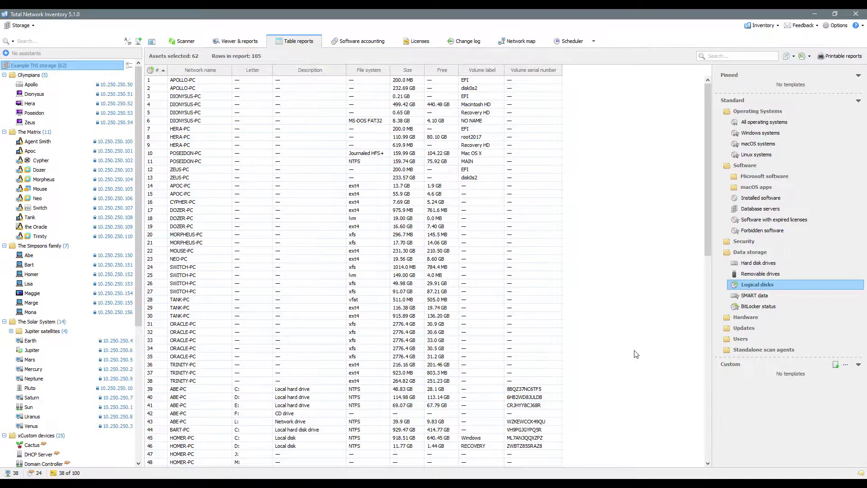
left_click(209, 70)
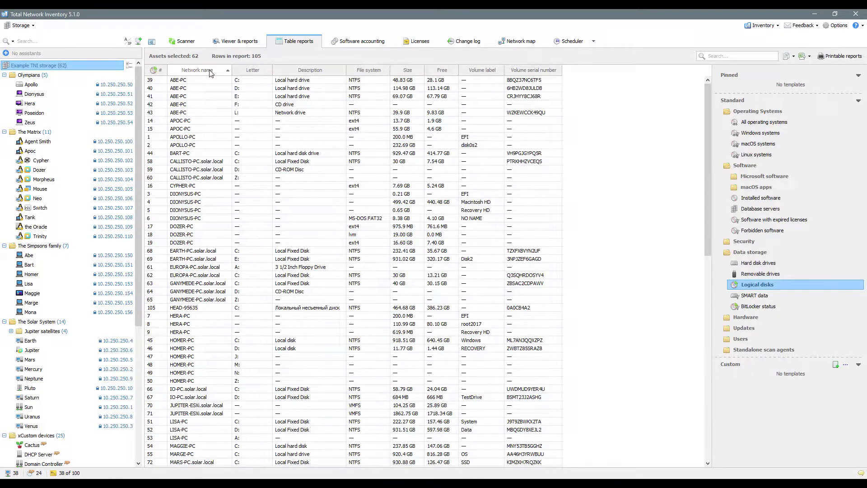
left_click(209, 70)
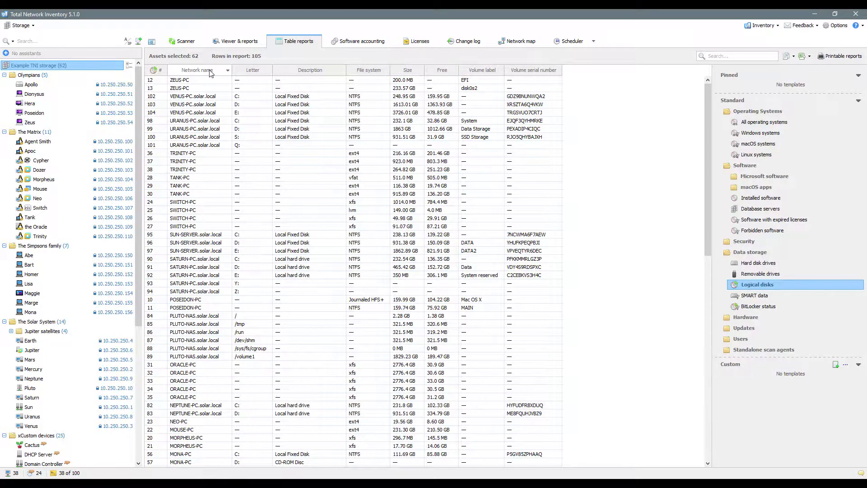
left_click(211, 71)
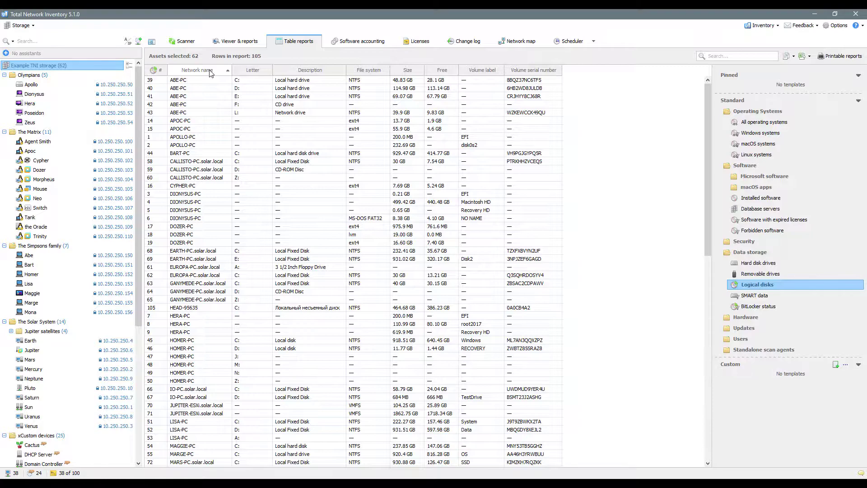
left_click_drag(210, 71, 178, 75)
Hide the Volume label, Size and Letter columns using the column chooser
right_click(194, 73)
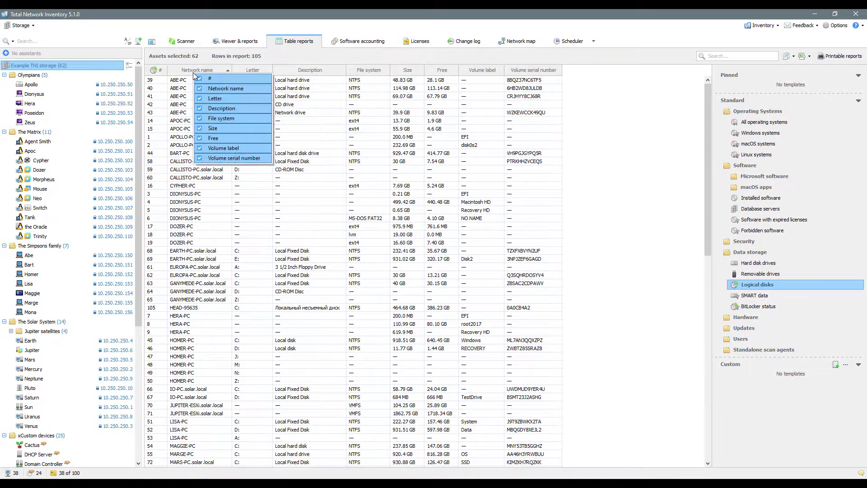
left_click(236, 149)
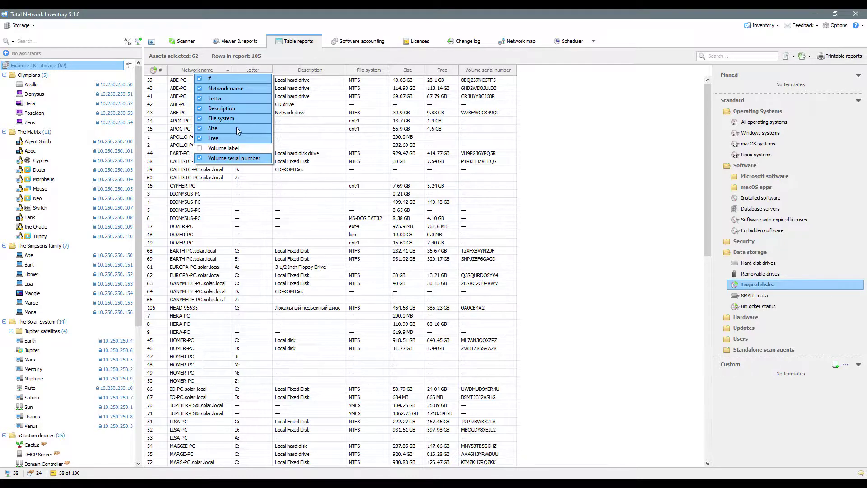
left_click(238, 129)
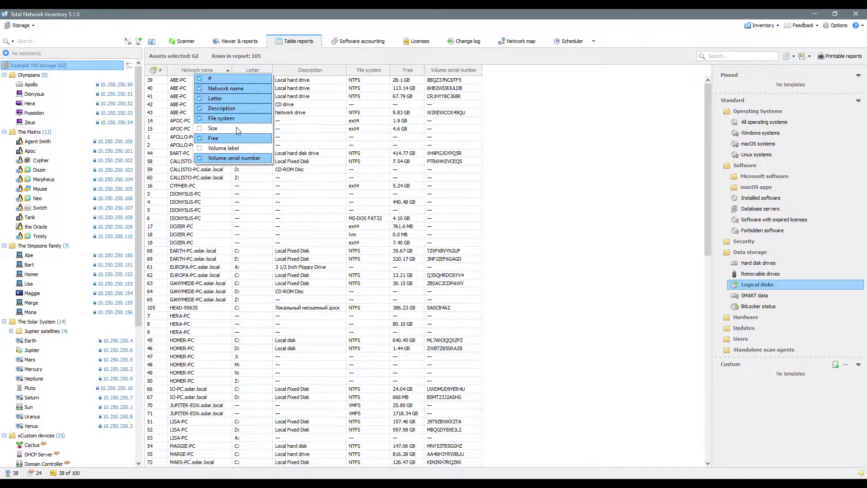
left_click(236, 99)
left_click(554, 213)
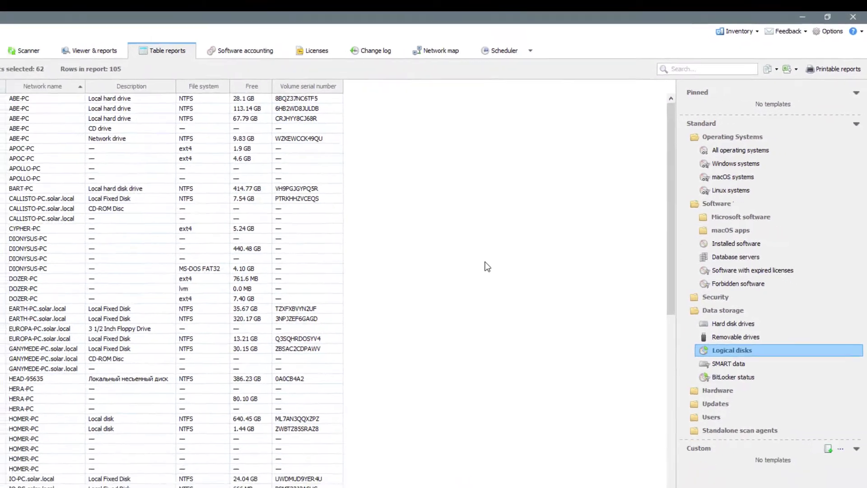
Reload the Logical disks template and limit it to The Simpsons family group
left_click(749, 279)
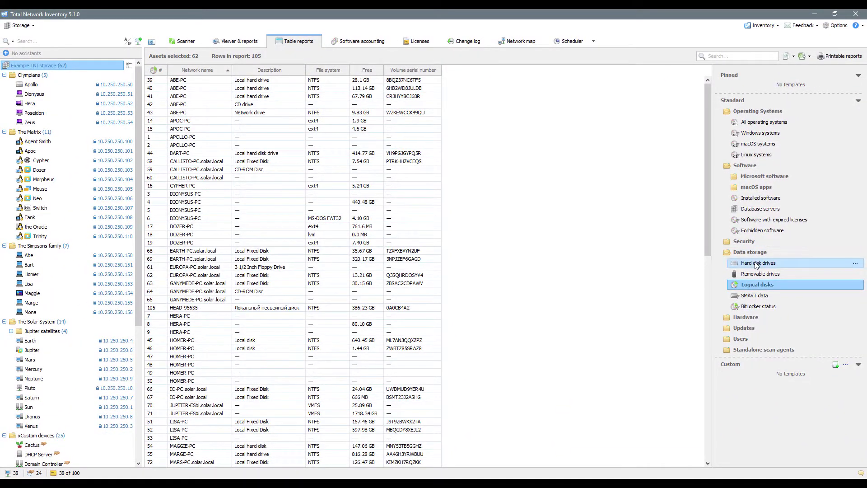
left_click(763, 286)
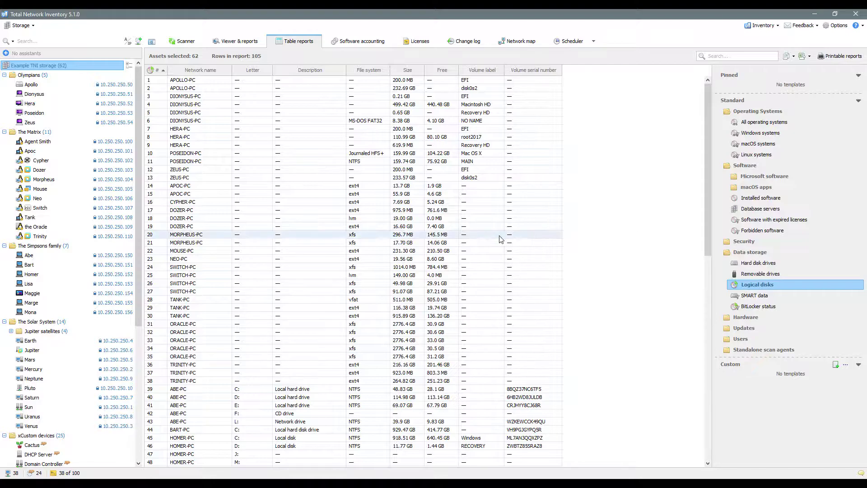
left_click(43, 248)
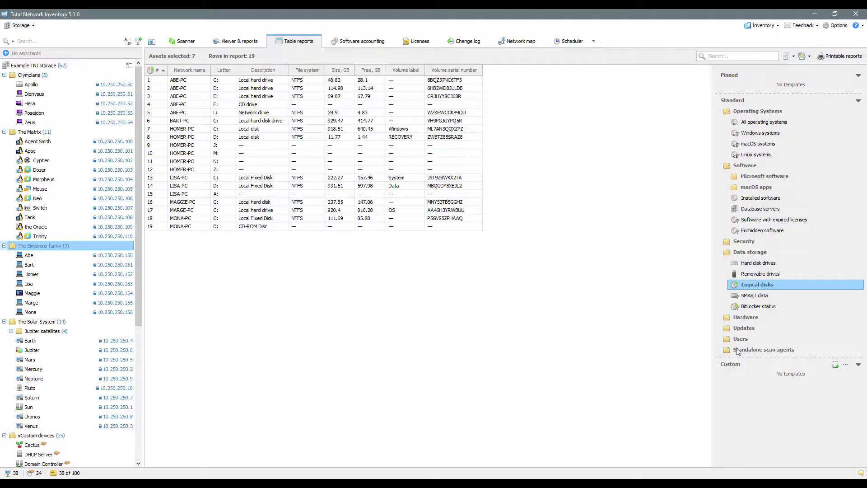
Open the Report constructor for a new custom report template
left_click(836, 364)
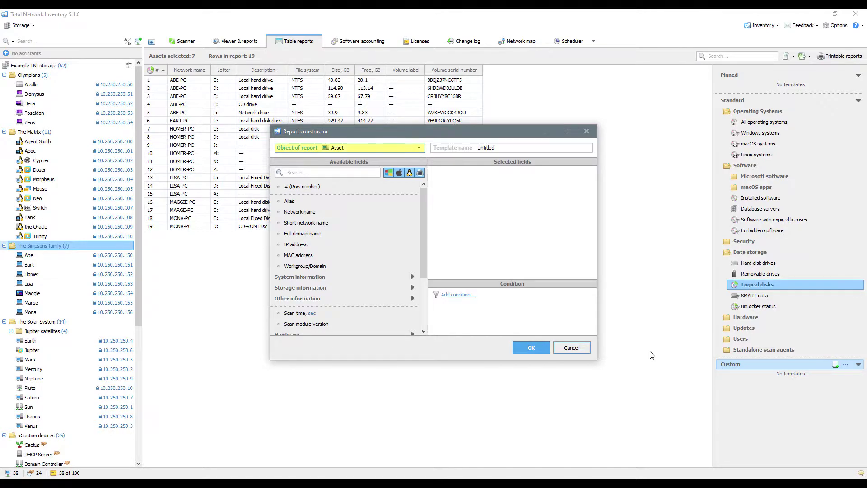
Name the template 'Asset' and add Row number, Network name and IP address fields
left_click(502, 148)
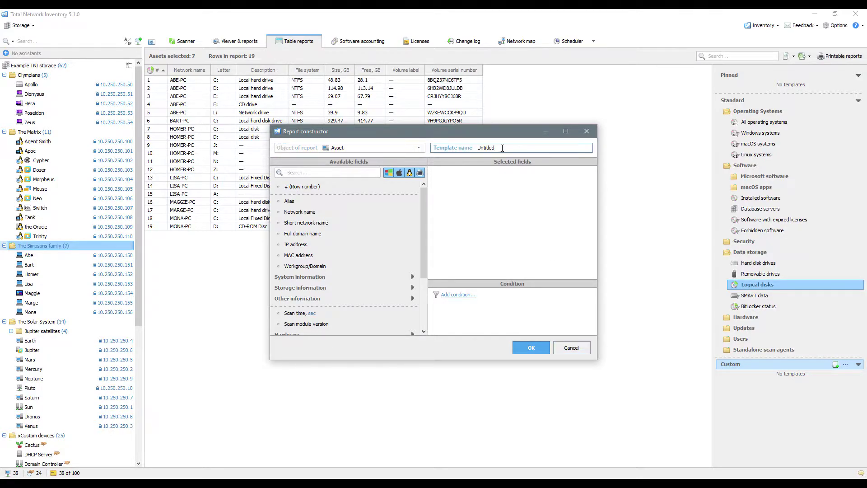
double_click(503, 147)
type("Asset")
double_click(299, 187)
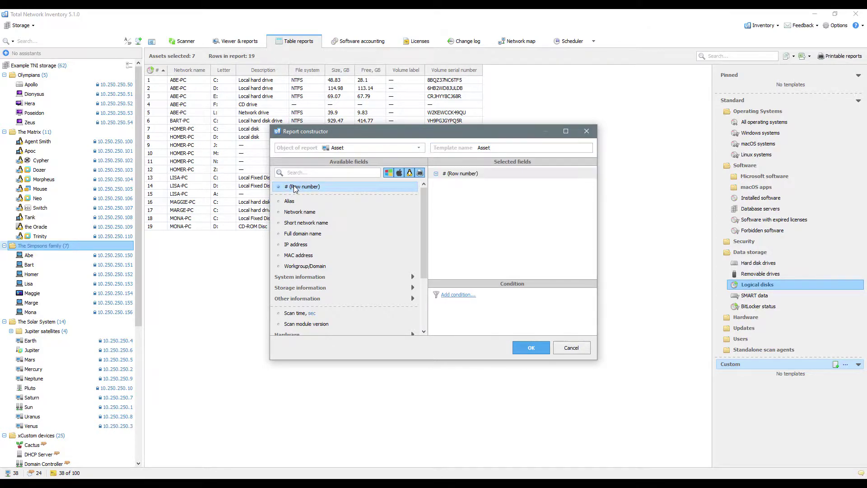
double_click(297, 212)
double_click(296, 244)
Find 'Software item' and add its Title, Publisher and Version fields
left_click(323, 172)
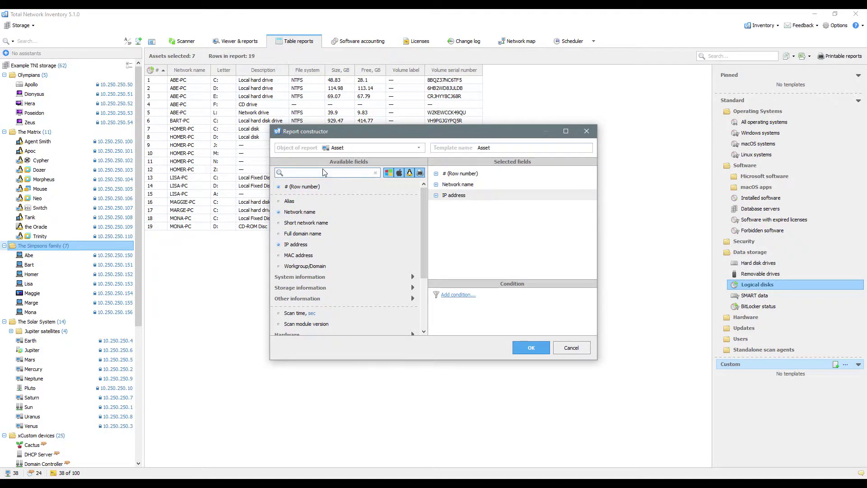
type("Software i")
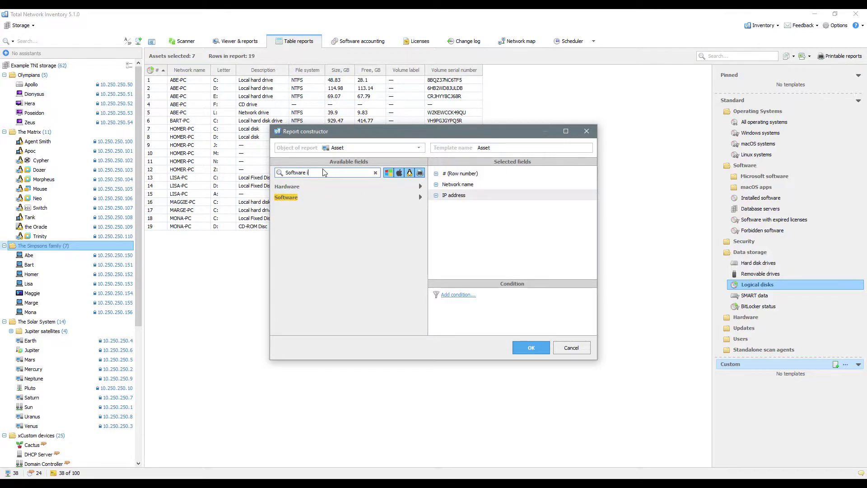
type("tem")
left_click(323, 186)
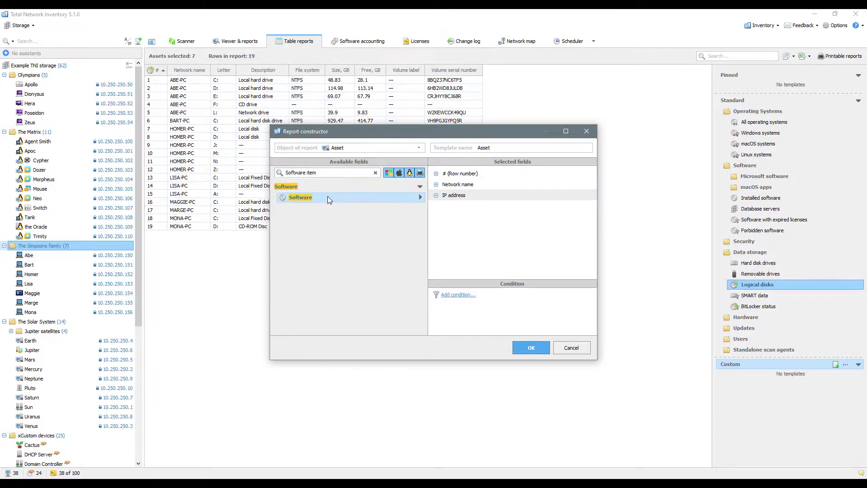
left_click(327, 197)
left_click(335, 220)
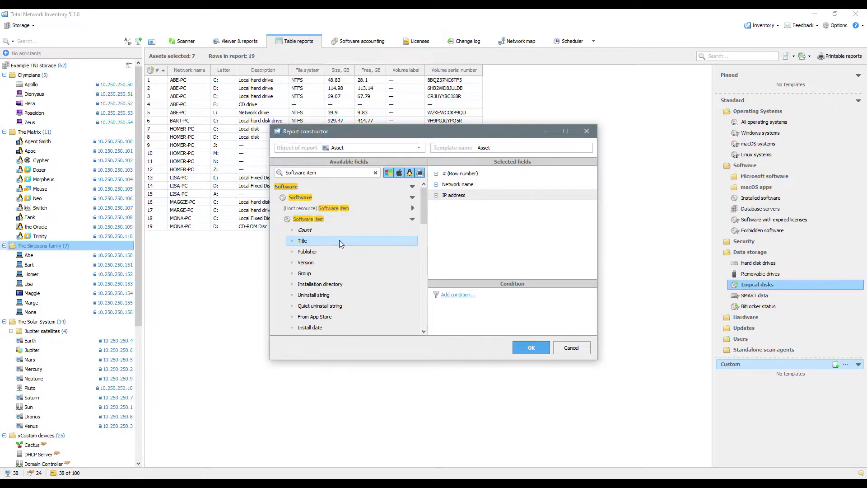
double_click(340, 240)
double_click(341, 251)
double_click(341, 262)
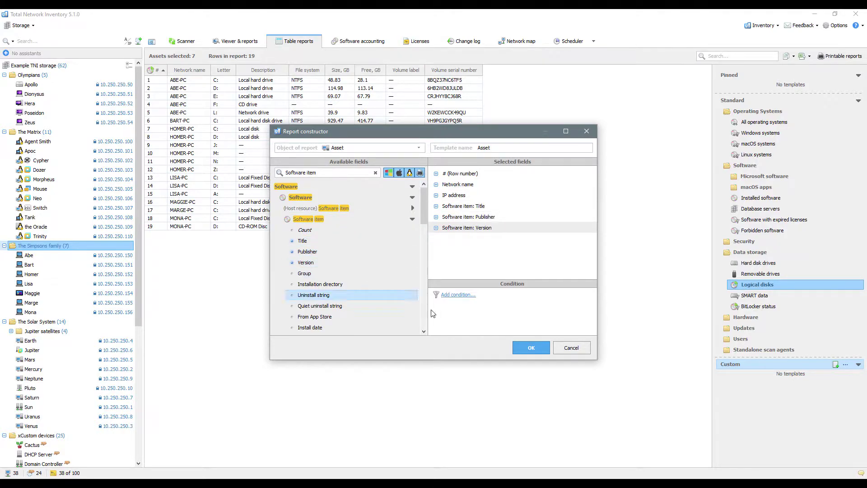
Save the Asset template, search its report for 'Zoom', then clear the search
left_click(530, 347)
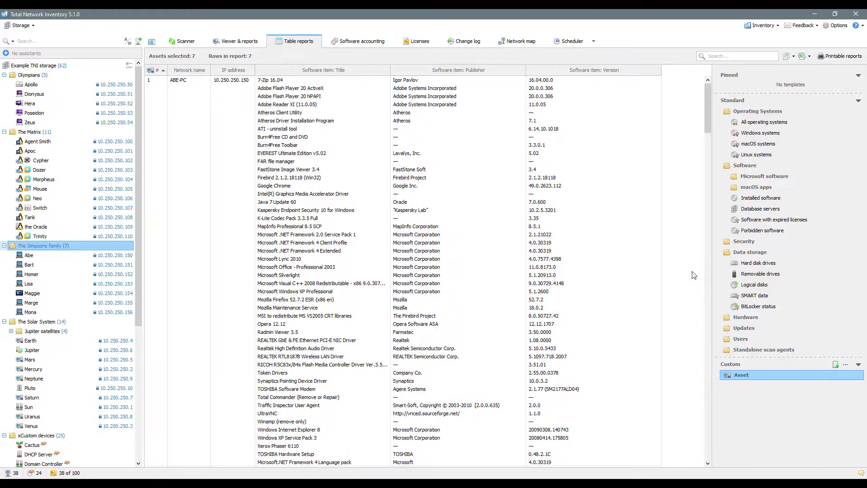
left_click(744, 56)
type("Zo")
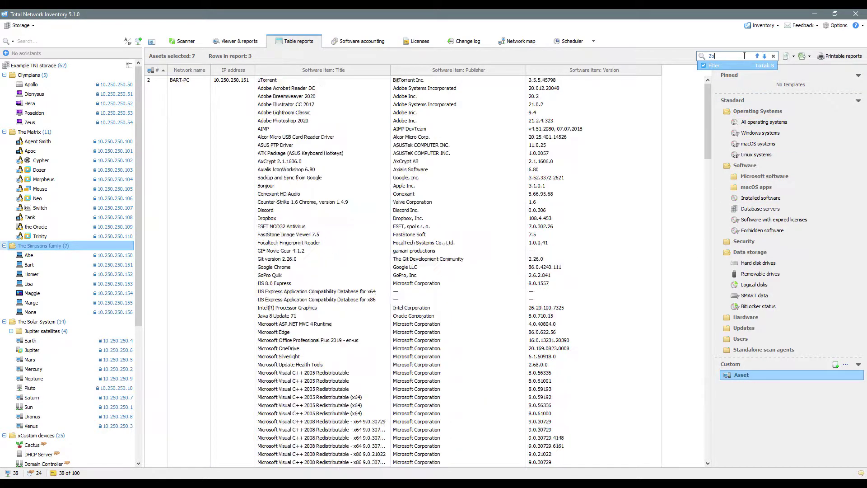
type("om")
left_click_drag(707, 124, 707, 419)
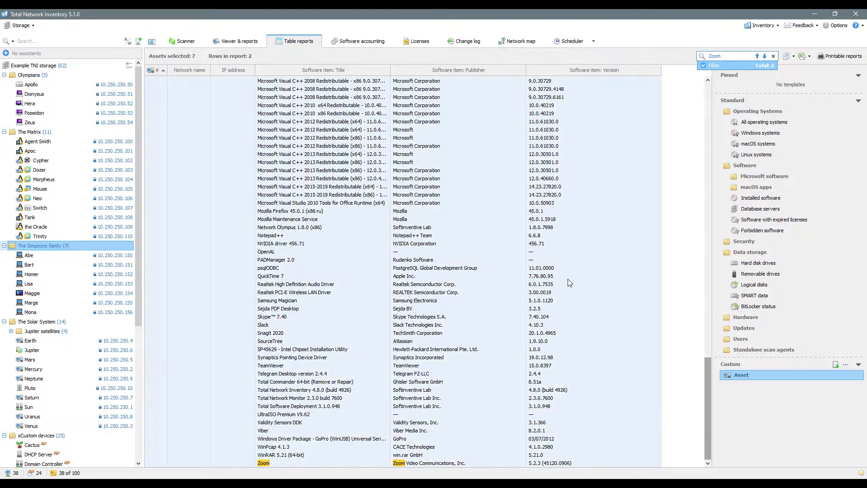
mouse_move(479, 221)
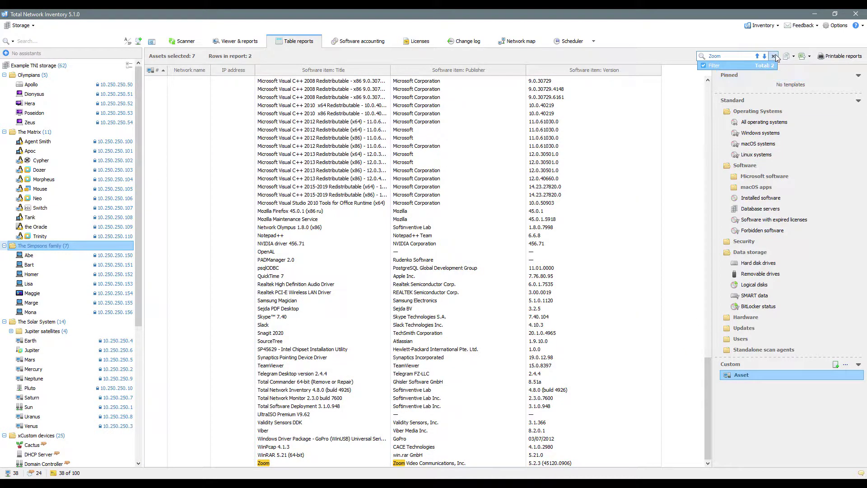
left_click(774, 56)
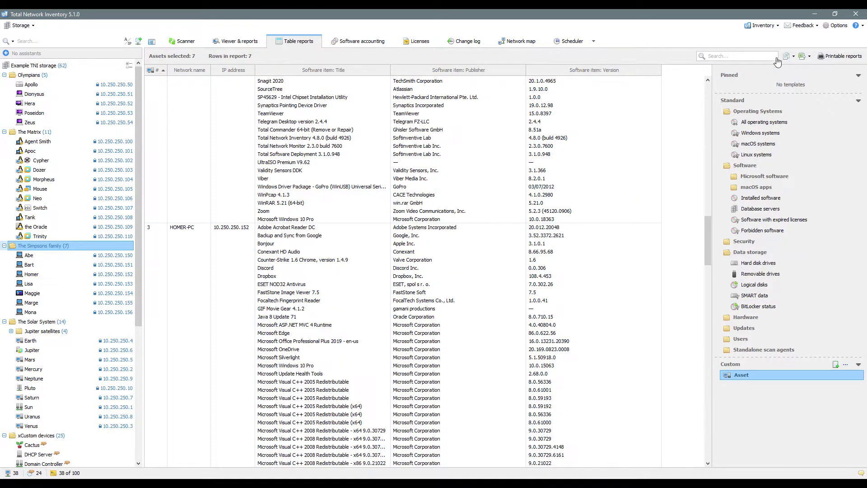
Create a new template named 'Software' with Software item as the report object
left_click(835, 365)
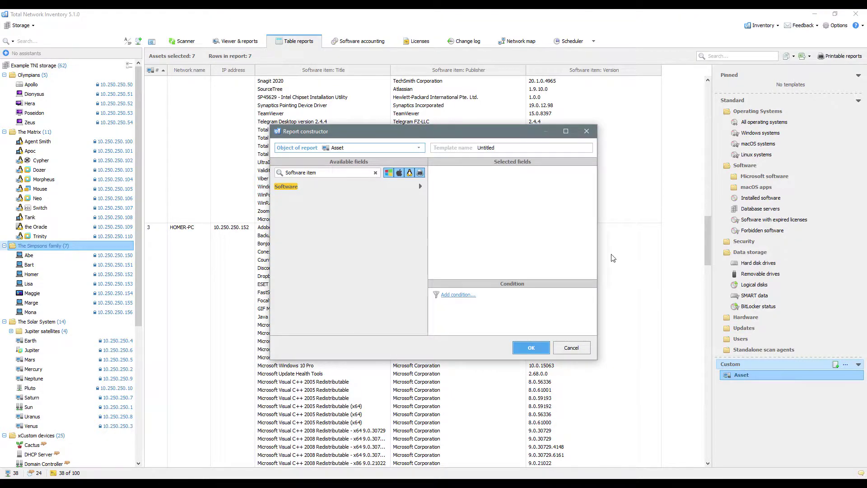
left_click(387, 151)
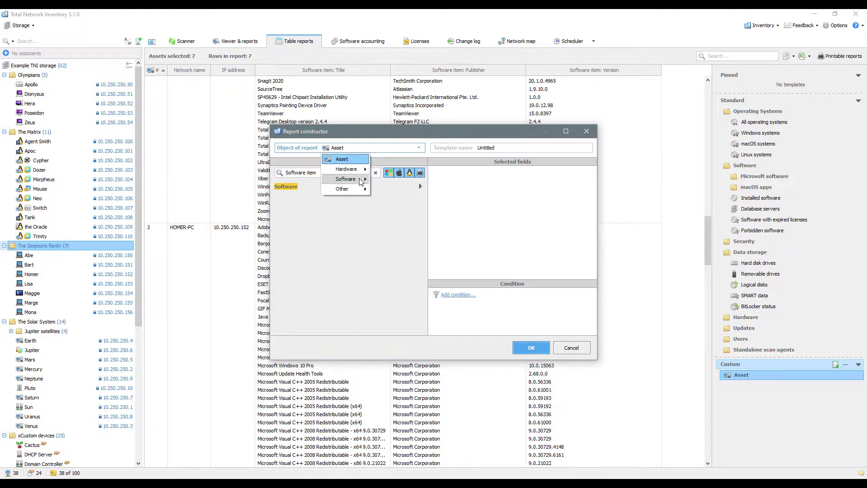
mouse_move(360, 180)
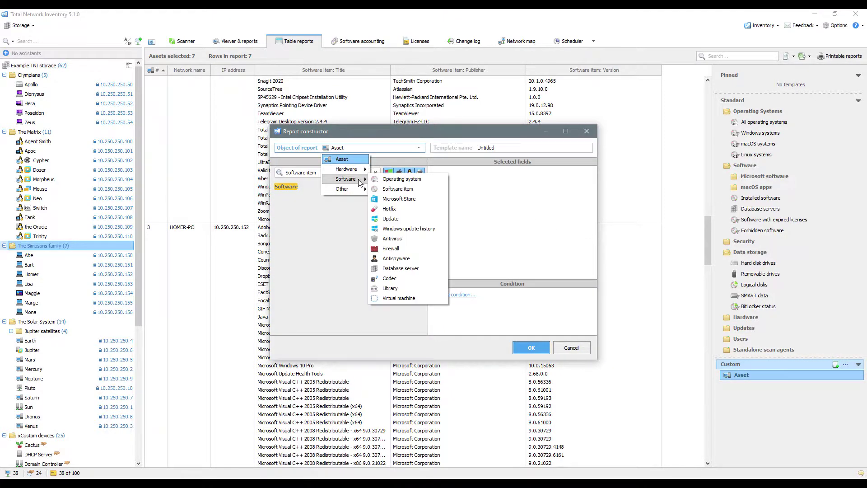
left_click(397, 189)
left_click(503, 148)
double_click(502, 147)
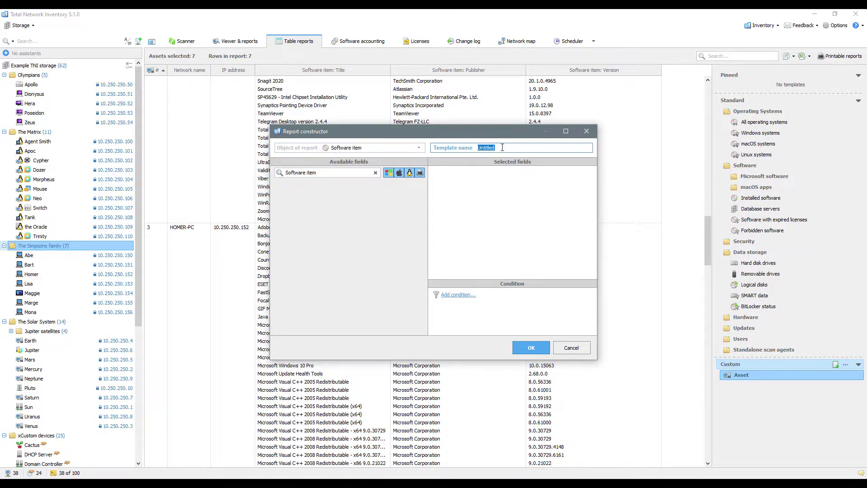
type("Software")
Add IP address, Title, Publisher and Version fields and save the Software template
left_click(375, 172)
left_click(294, 201)
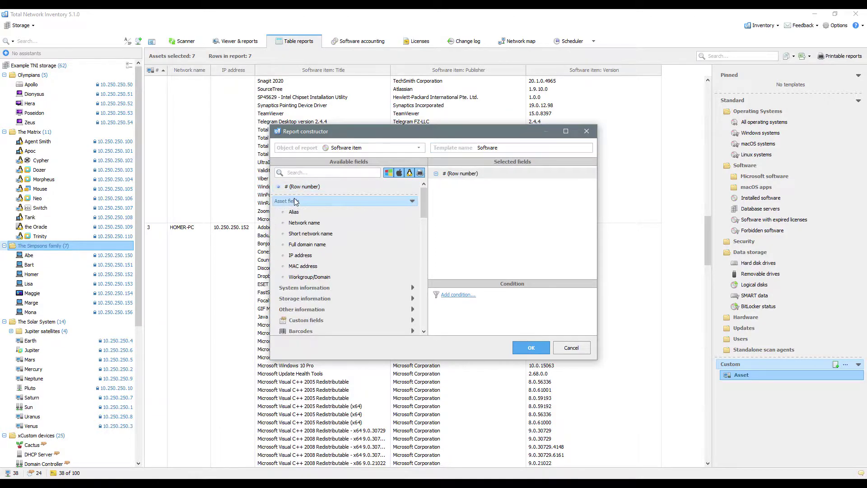
double_click(300, 255)
left_click(304, 204)
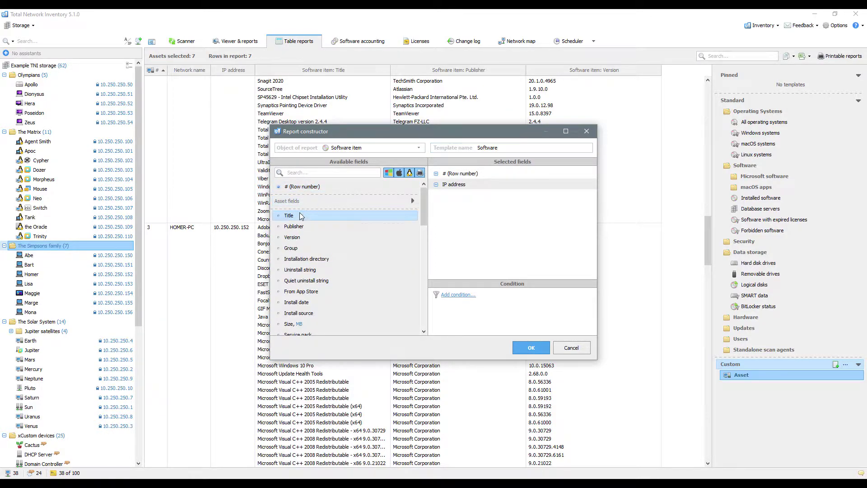
double_click(299, 215)
double_click(294, 227)
double_click(292, 237)
left_click(531, 347)
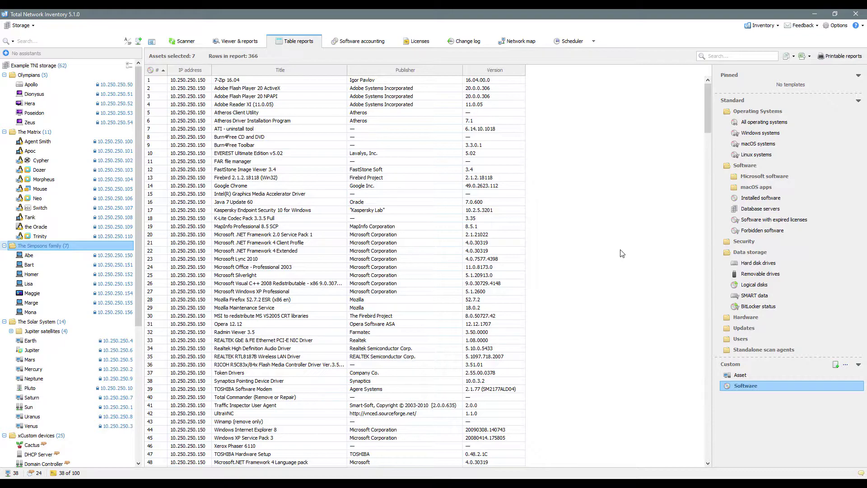
left_click(718, 55)
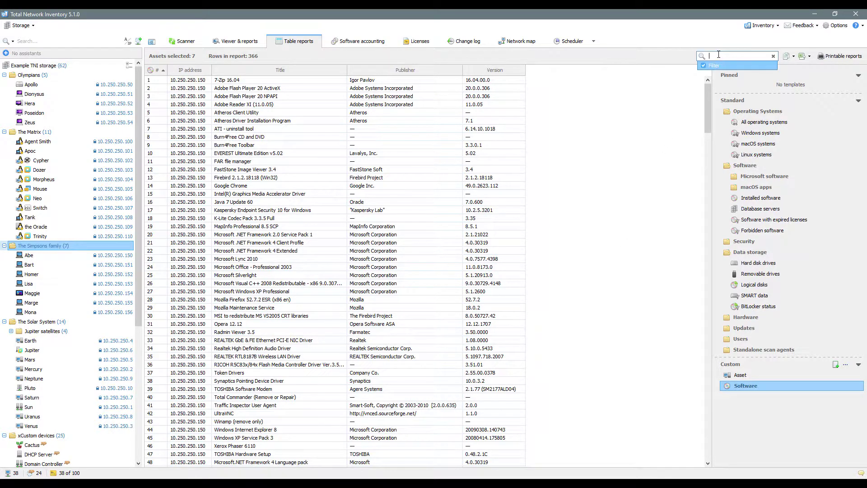
type("Zoom")
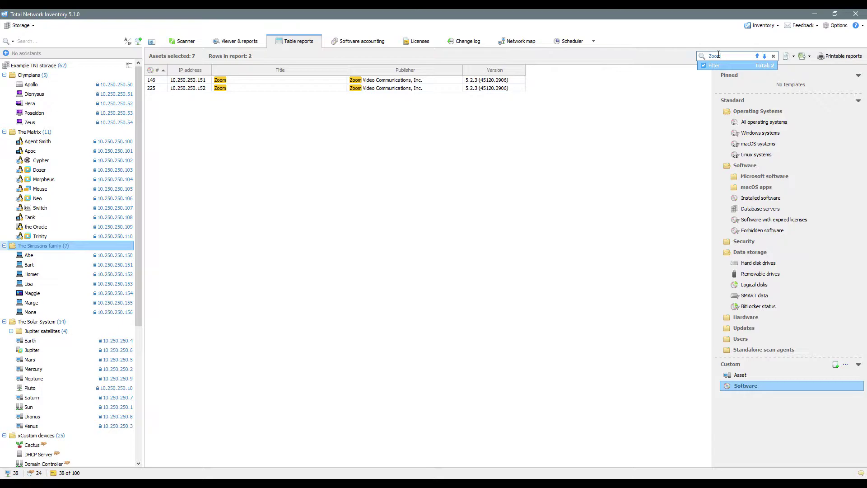
left_click(841, 55)
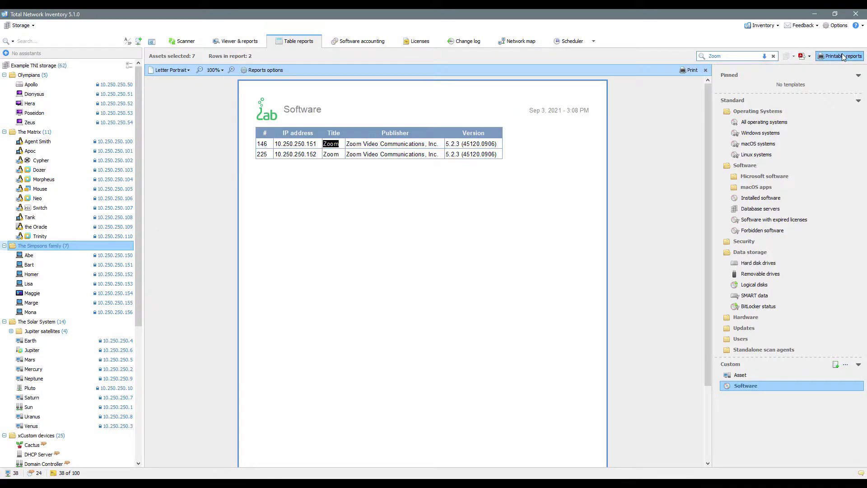
left_click(842, 55)
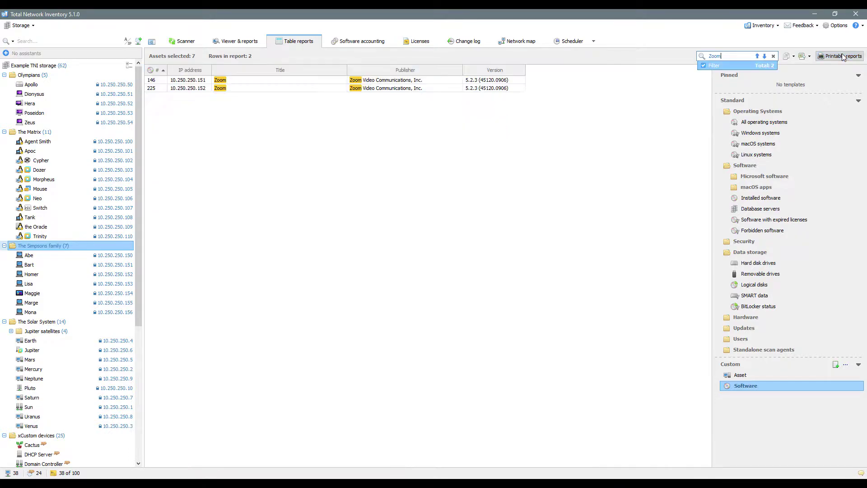
Clear the search and give the Software template a condition Title equals 'Zoom'
left_click(773, 56)
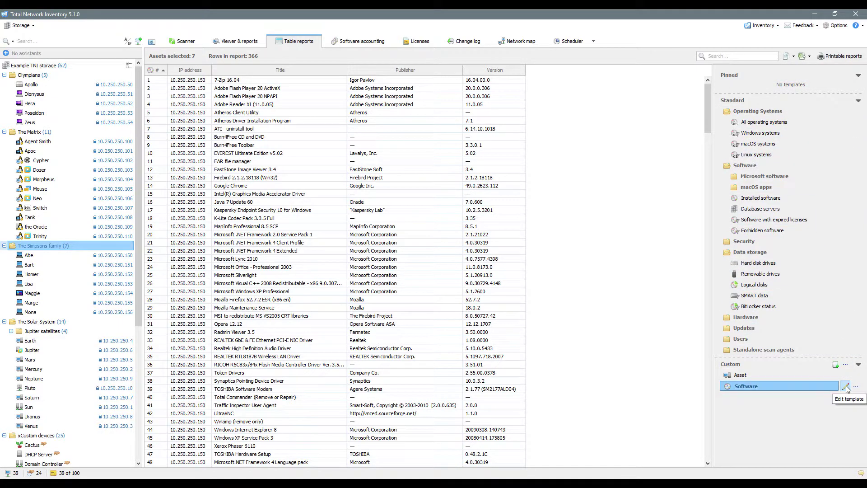
left_click(846, 387)
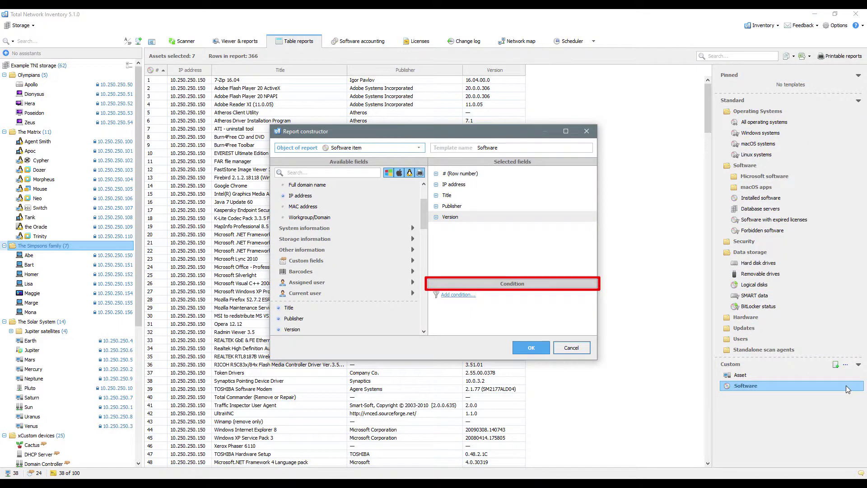
left_click(465, 295)
left_click(465, 316)
left_click(468, 306)
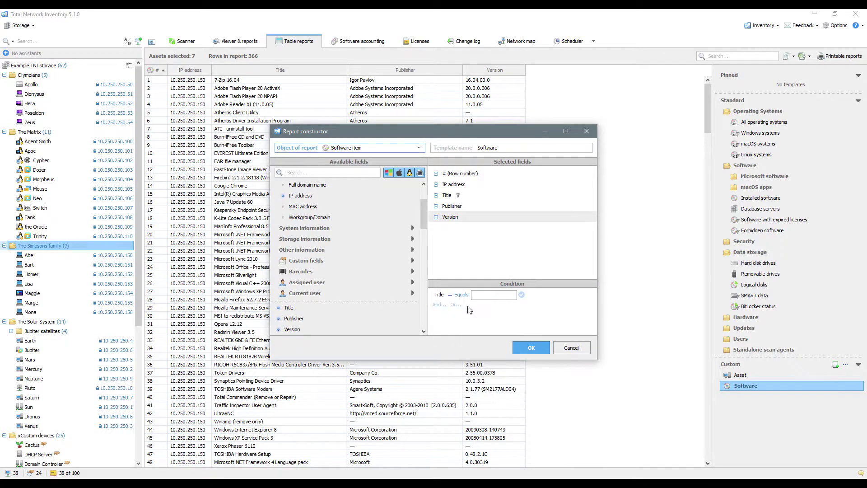
type("Zoom")
key("Return")
Add an Or condition Title equals 'Discord' and save the template
left_click(455, 305)
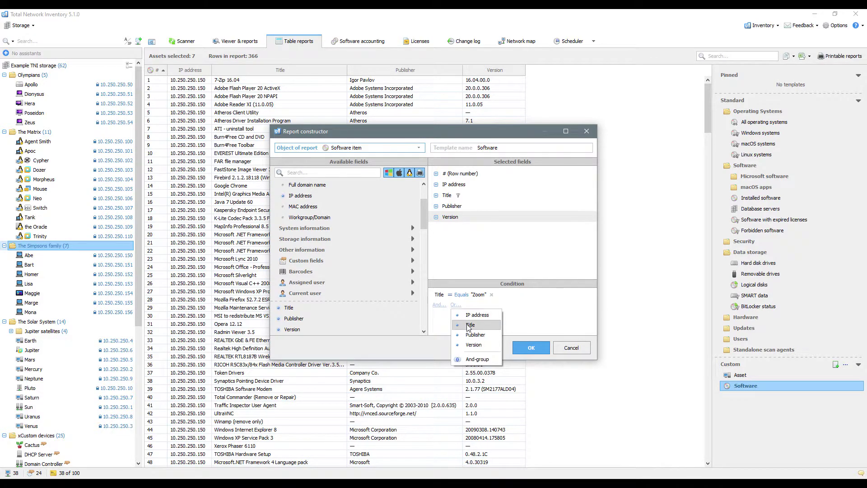
left_click(469, 324)
left_click(470, 321)
type("DIscord")
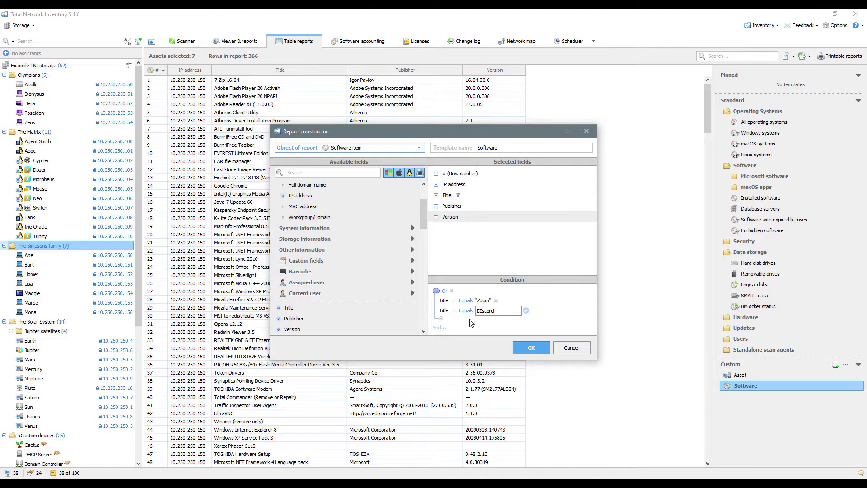
key("Return")
left_click(527, 348)
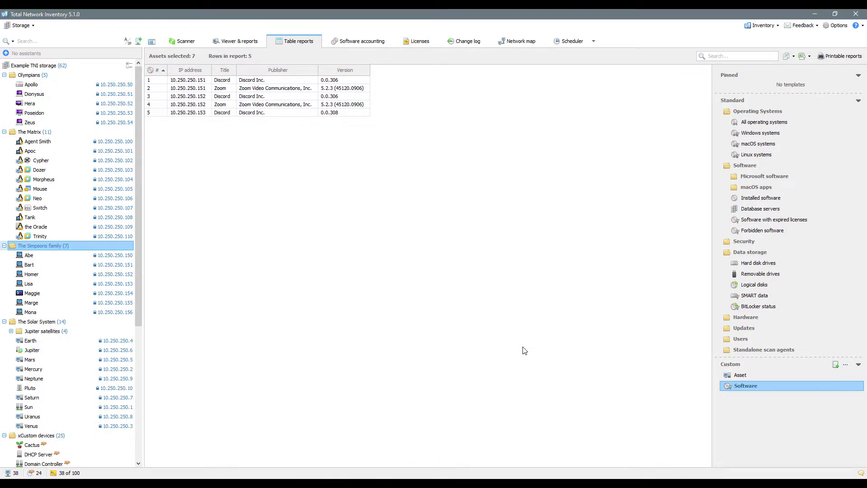
Bring up the context menu for the custom Software template in the sidebar
mouse_move(769, 390)
right_click(780, 391)
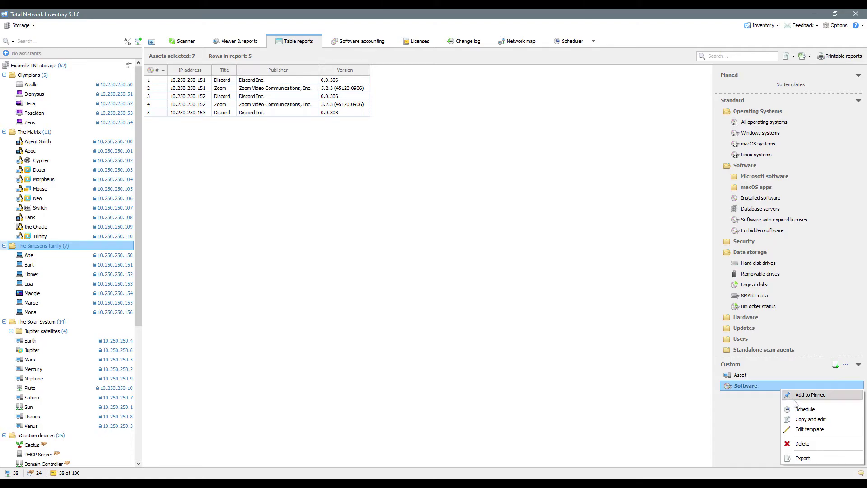
Schedule the Software report as a daily CSV export task, then return to Table reports
left_click(806, 410)
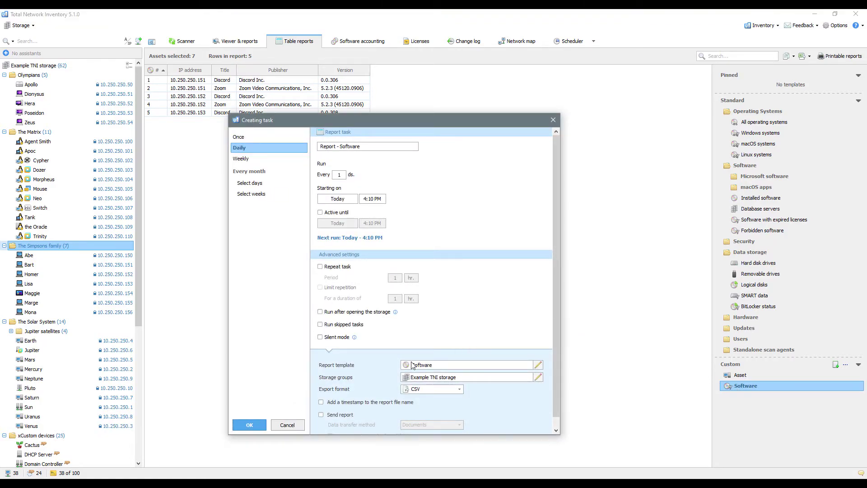
left_click(258, 425)
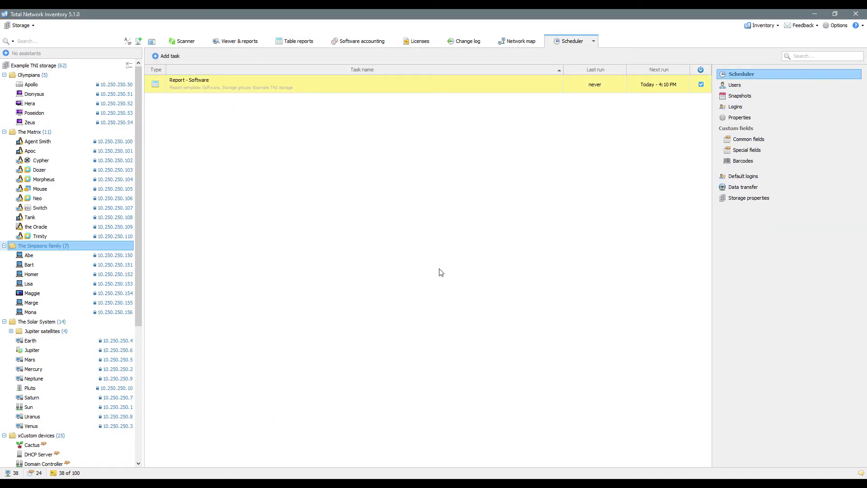
left_click(292, 41)
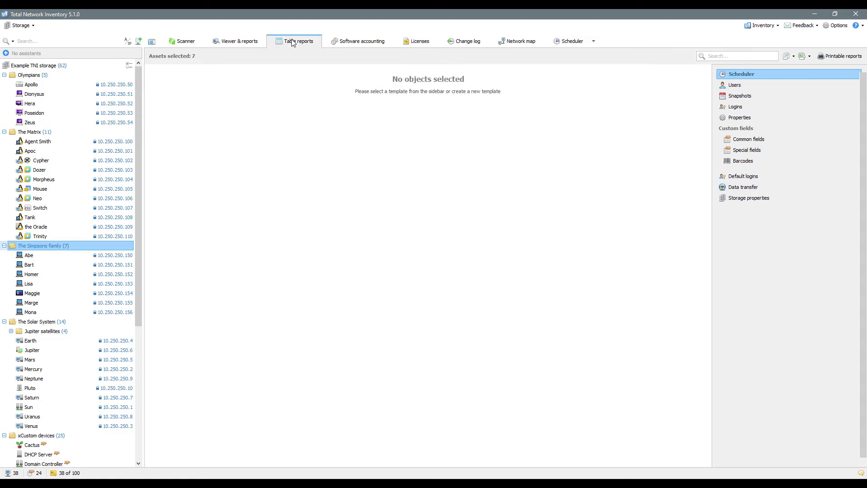